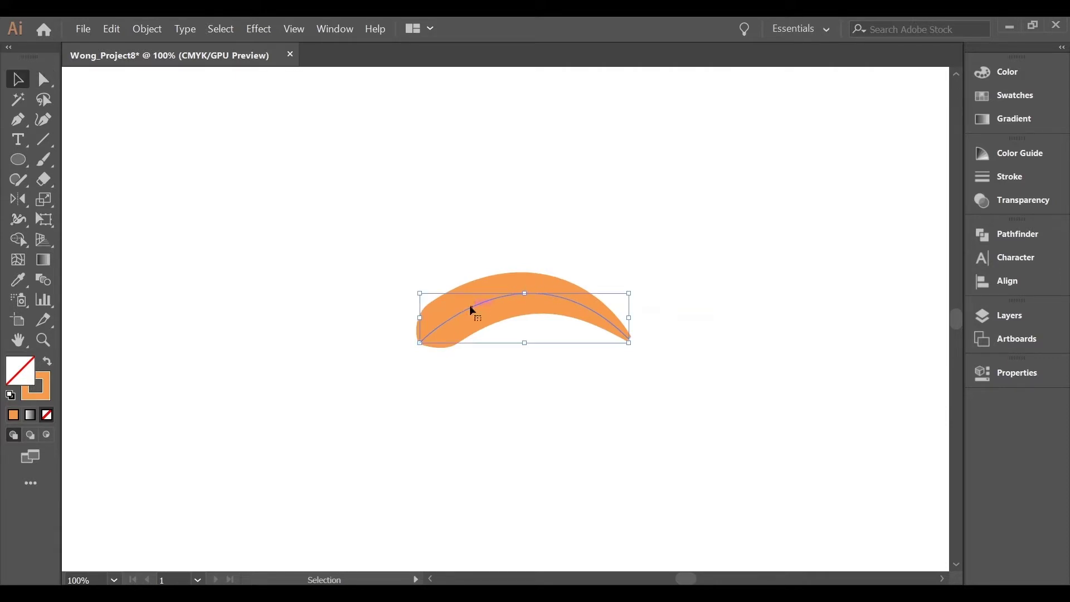
Step: Expand the tapered orange stroke's appearance into a filled shape
left_click(147, 29)
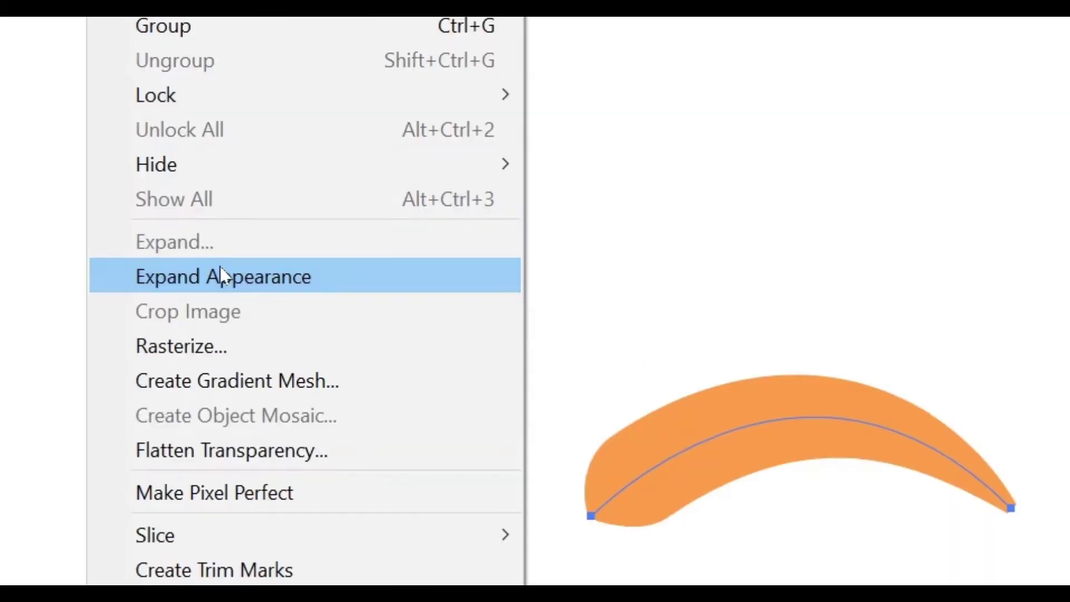
left_click(237, 223)
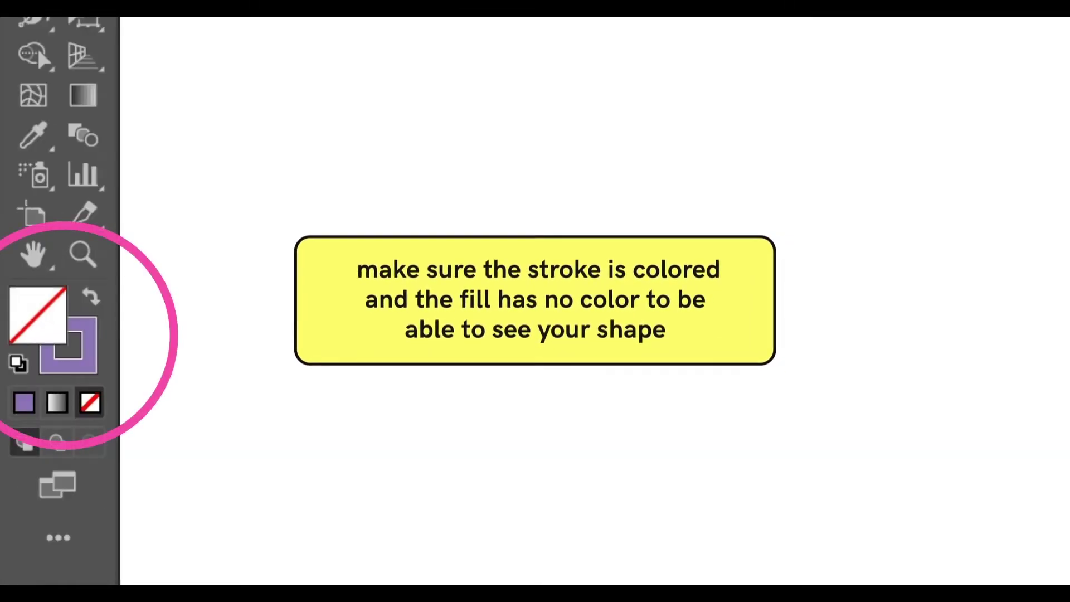
Step: Select the Pen Tool to draw the straight purple line
left_click(25, 119)
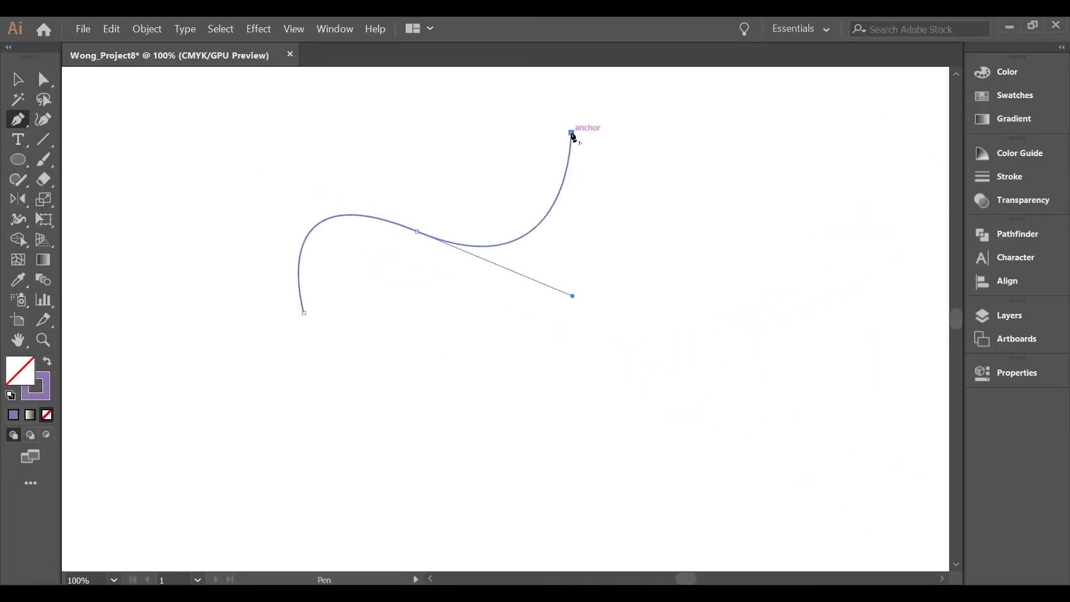
Step: Drag out a curved anchor at the upper right of the path
left_click_drag(573, 132, 597, 106)
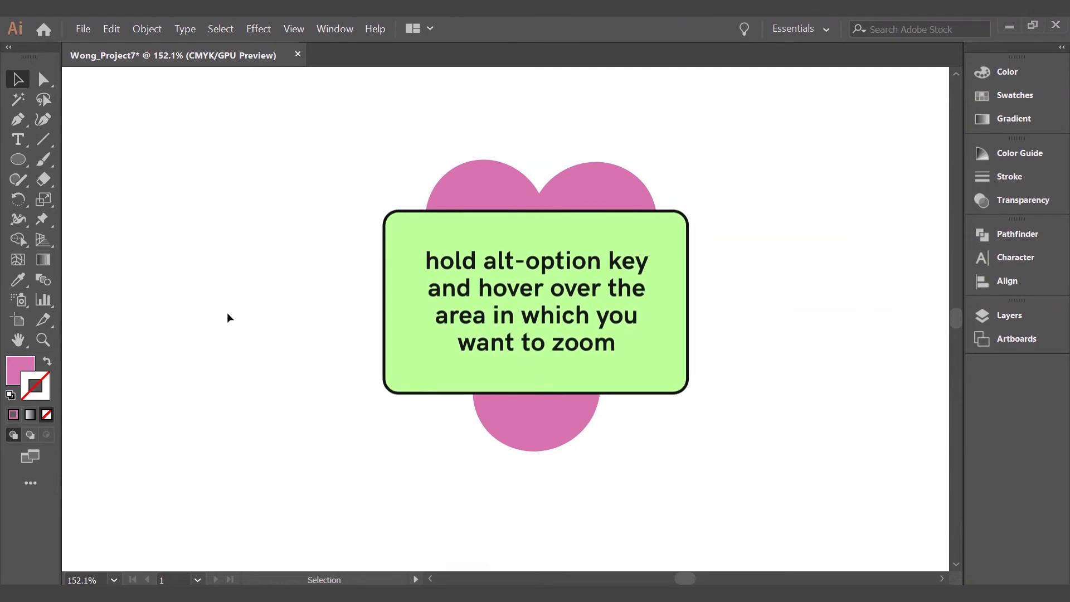
Step: Zoom in and out on the flower with Alt-scroll
scroll(670, 306, "up", 3)
scroll(664, 306, "down", 4)
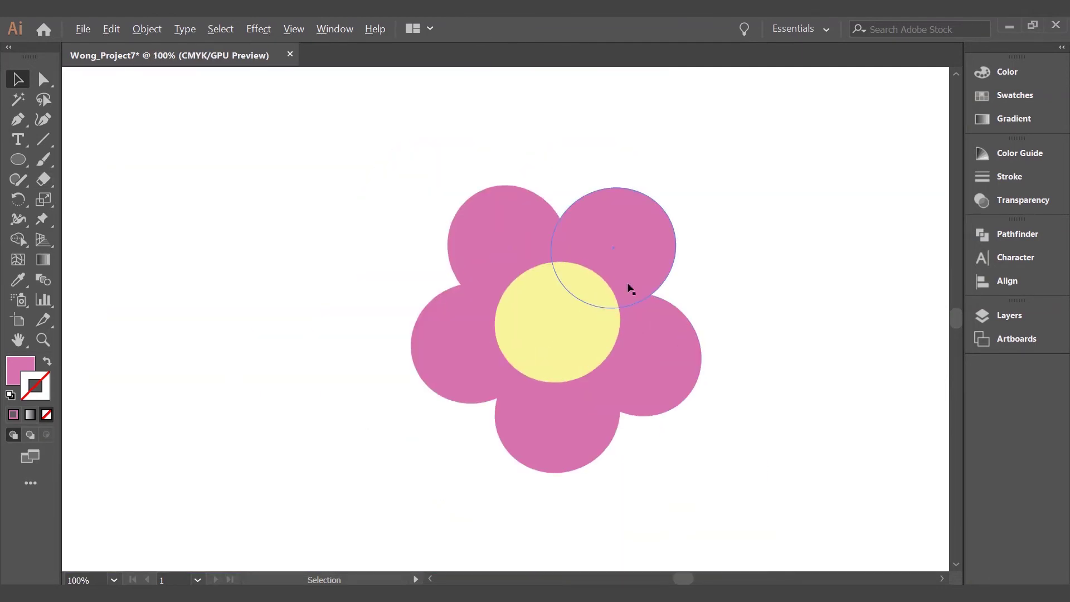
scroll(419, 323, "up", 4)
scroll(419, 323, "down", 4)
scroll(420, 320, "up", 3)
scroll(420, 320, "down", 4)
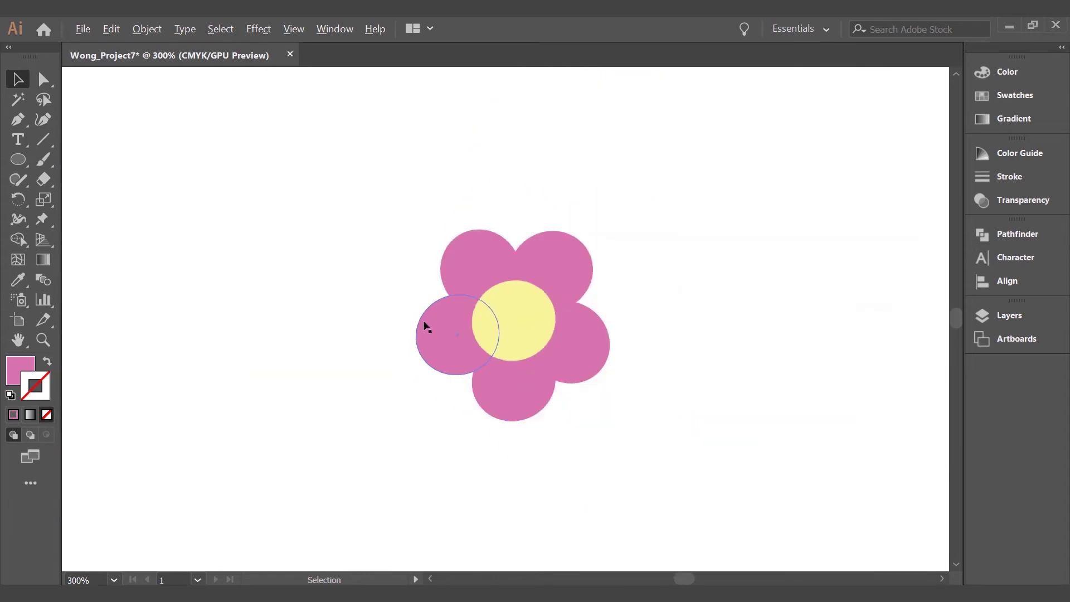
scroll(424, 325, "up", 2)
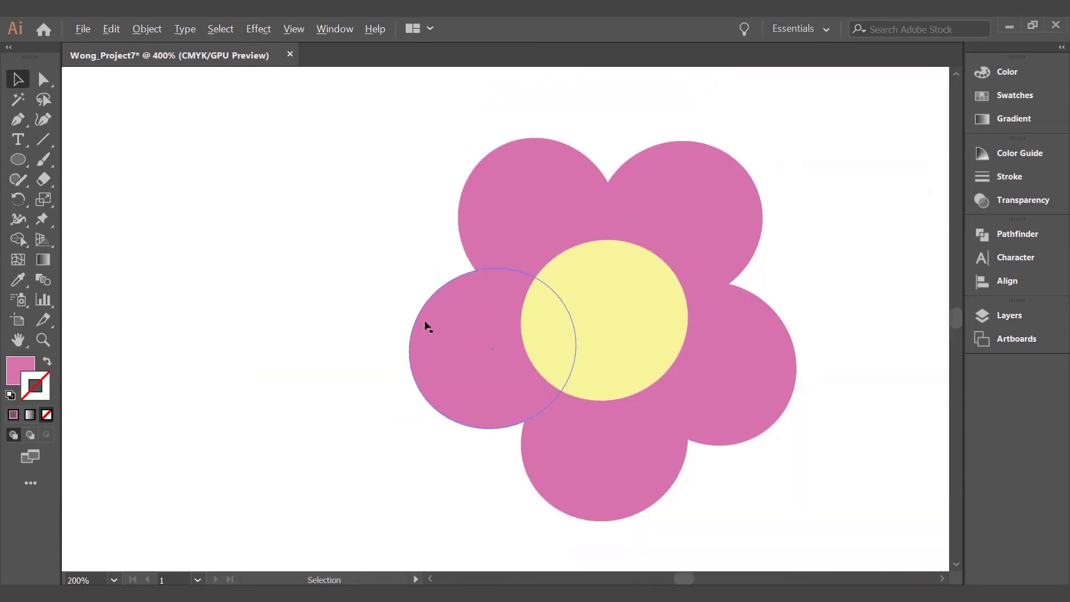
Step: Select the whole flower group and zoom in and out with scrolling and Ctrl+plus/minus
left_click(477, 346)
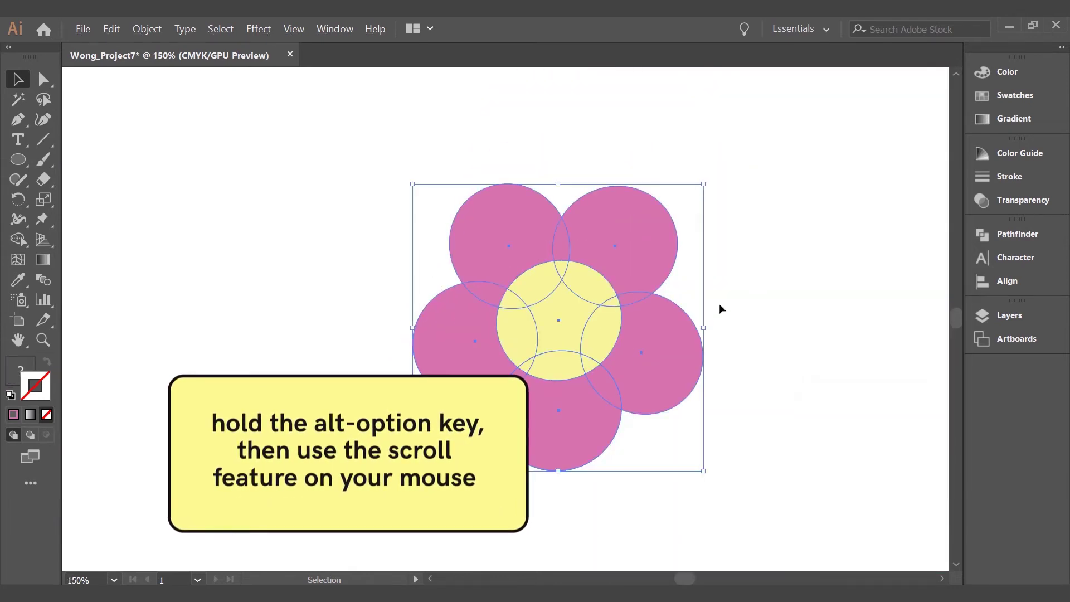
scroll(606, 359, "up", 3)
scroll(597, 353, "down", 3)
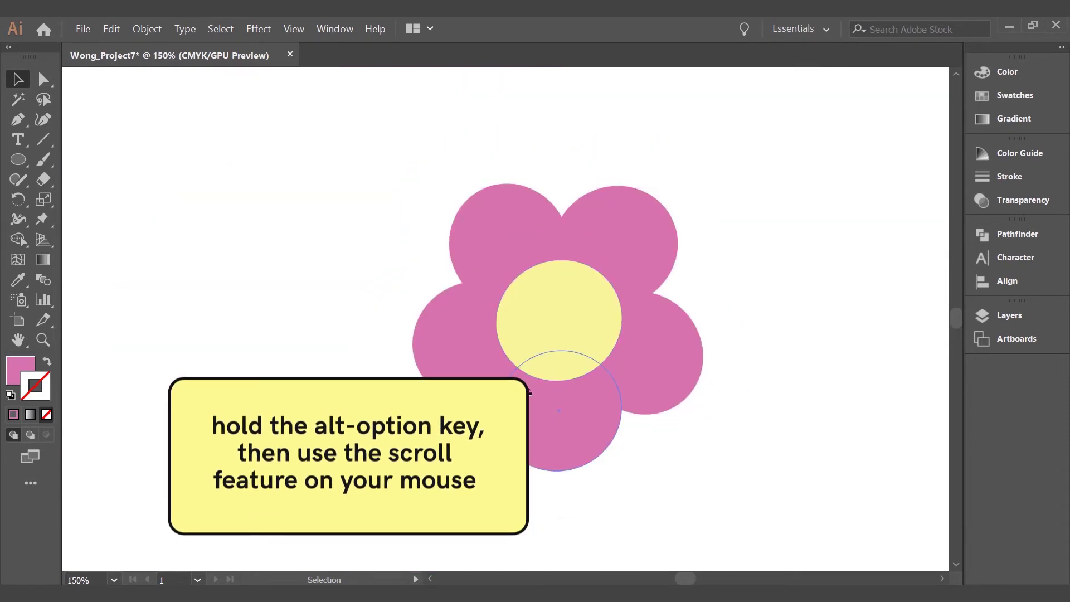
scroll(461, 335, "down", 2)
scroll(468, 342, "up", 4)
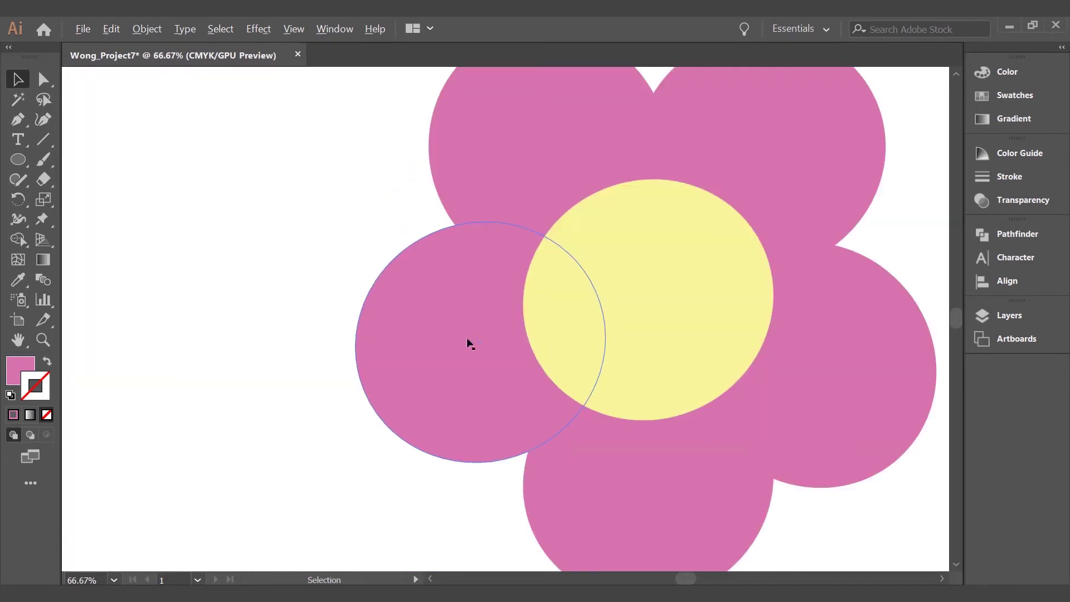
scroll(472, 347, "down", 2)
scroll(470, 349, "up", 3)
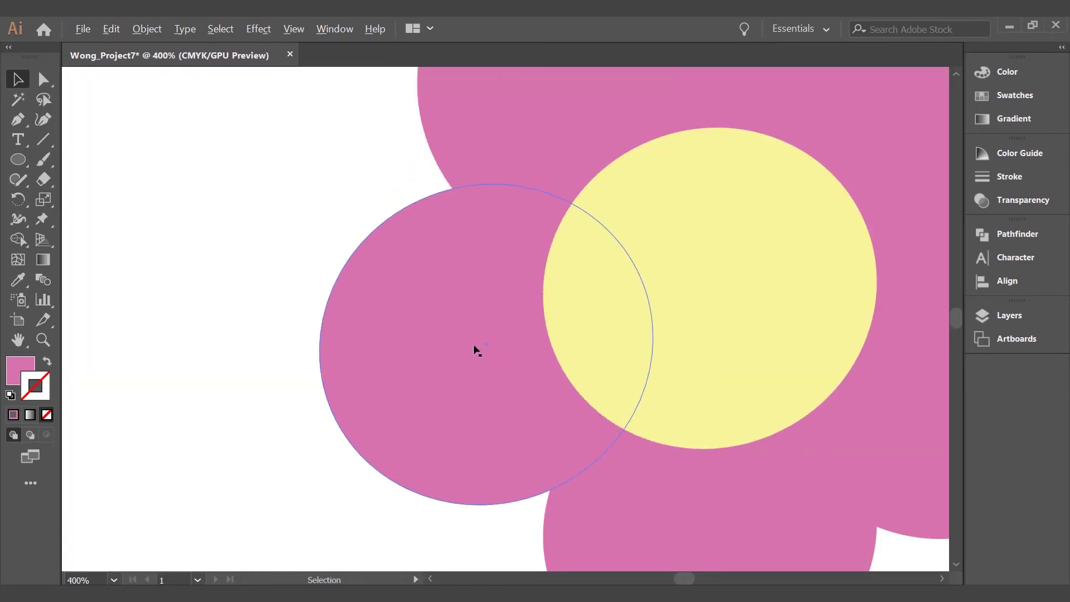
scroll(474, 350, "down", 3)
scroll(797, 341, "up", 1)
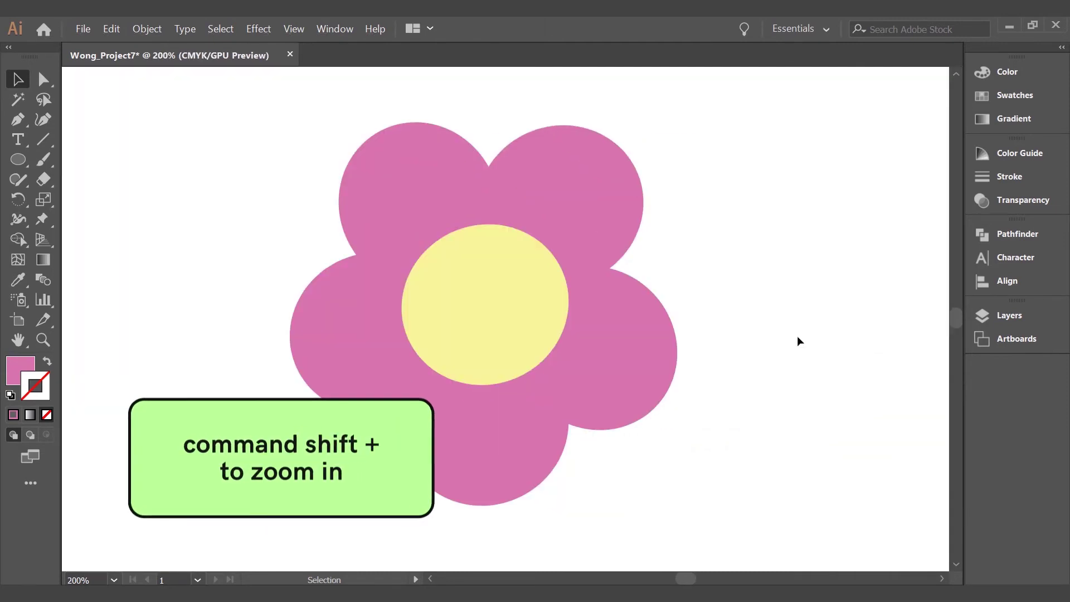
key("ctrl+plus")
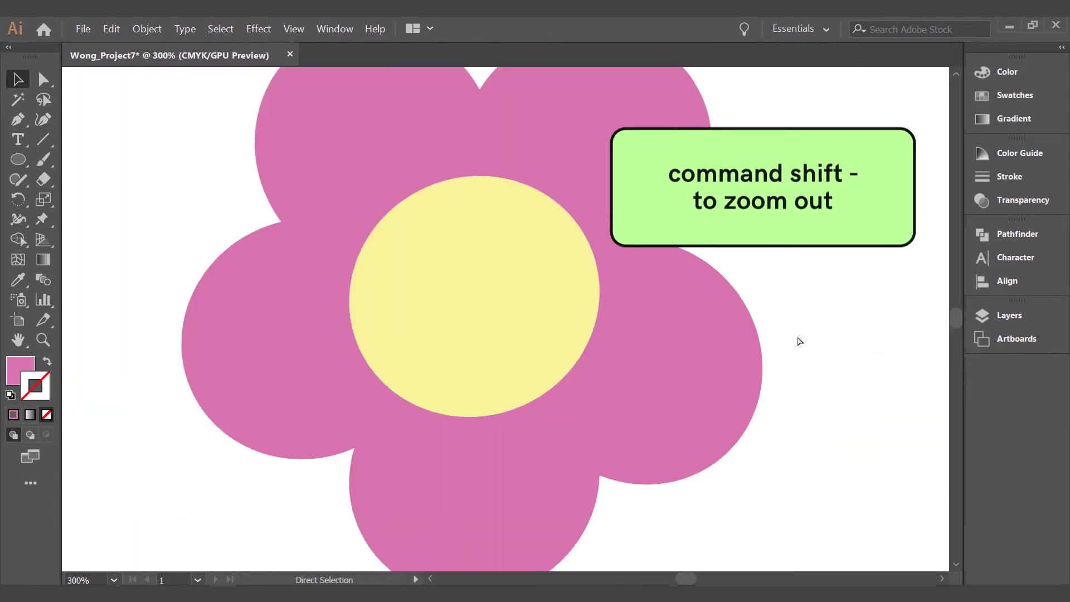
key("ctrl+minus")
key("ctrl+minus")
key("ctrl+minus")
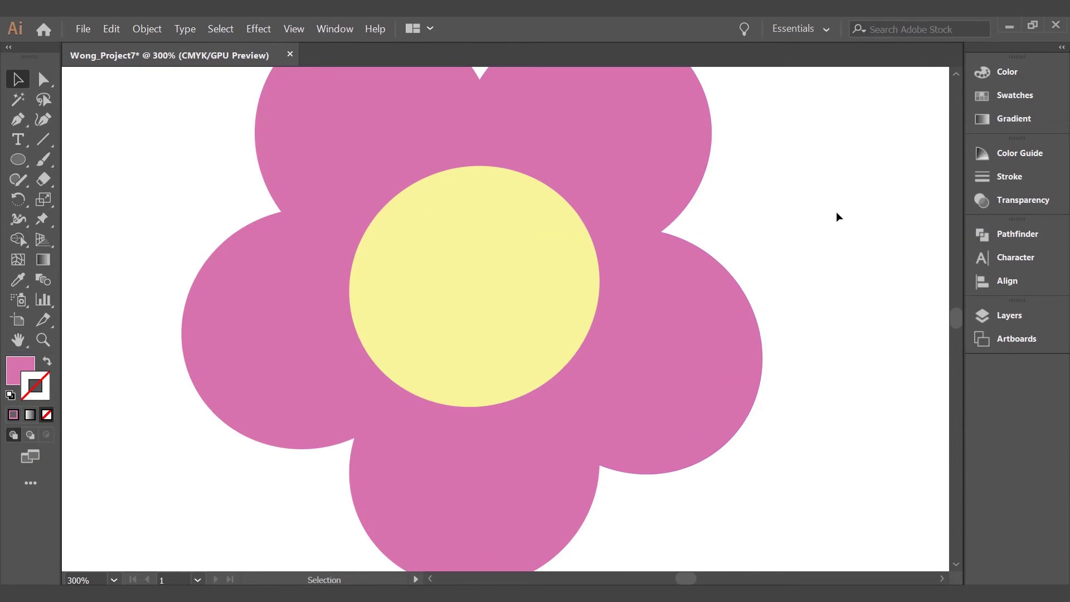
Step: Deselect the yellow centre, zoom out and back in, and switch to Spacebar panning
left_click(752, 316)
key("ctrl+minus")
key("ctrl+minus")
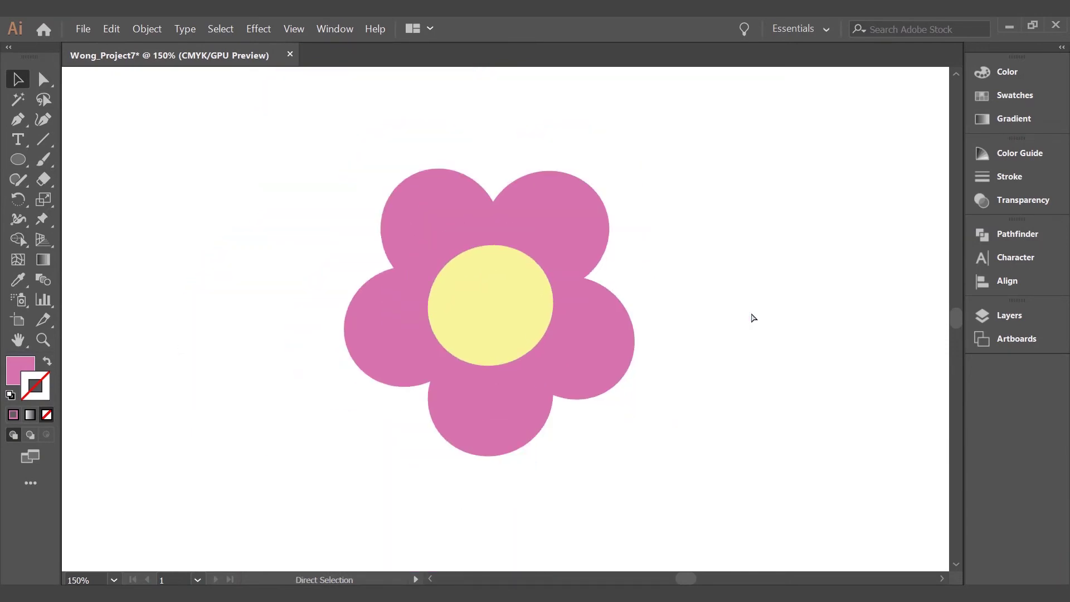
key("ctrl+plus")
key("ctrl+plus")
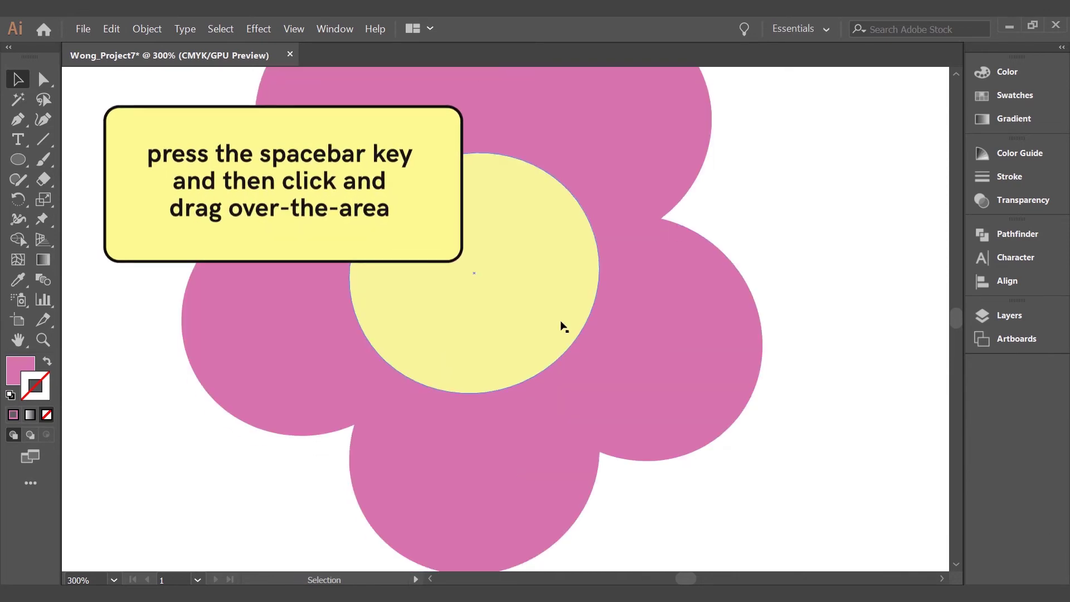
key("space")
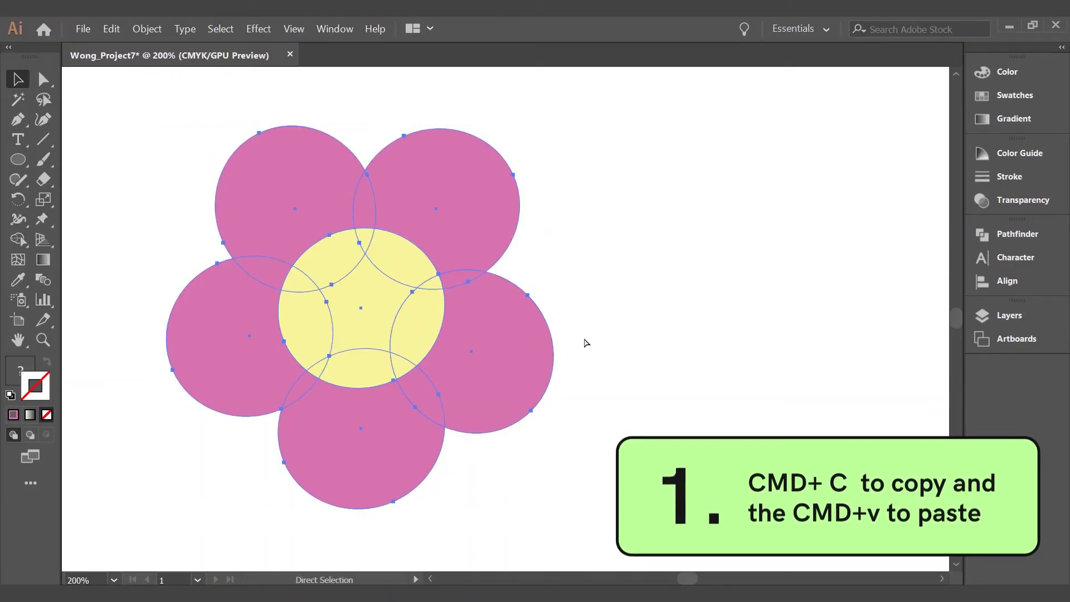
key("ctrl+v")
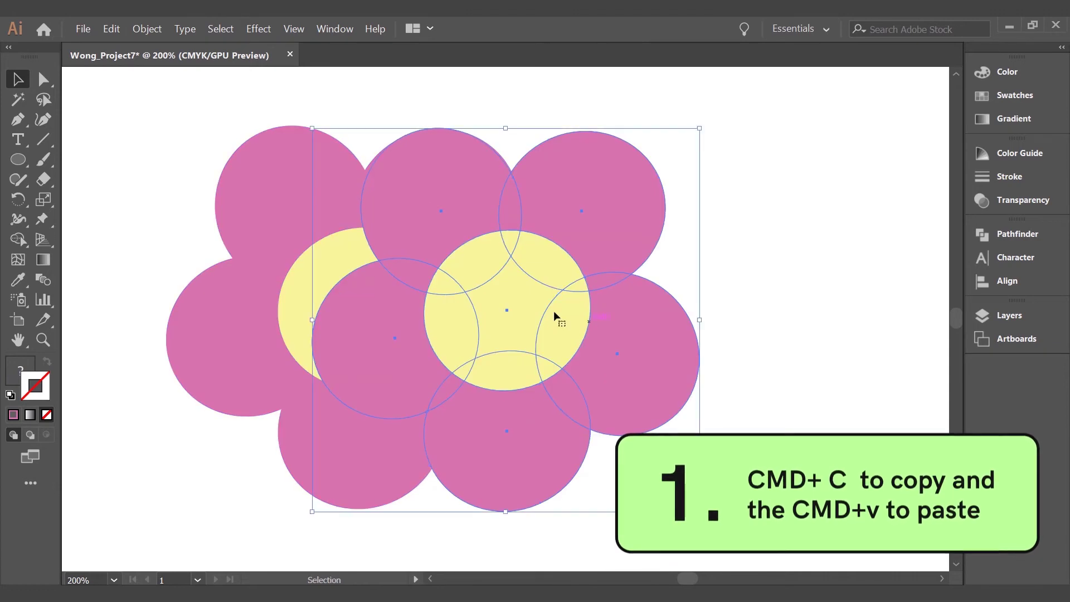
left_click_drag(557, 318, 721, 325)
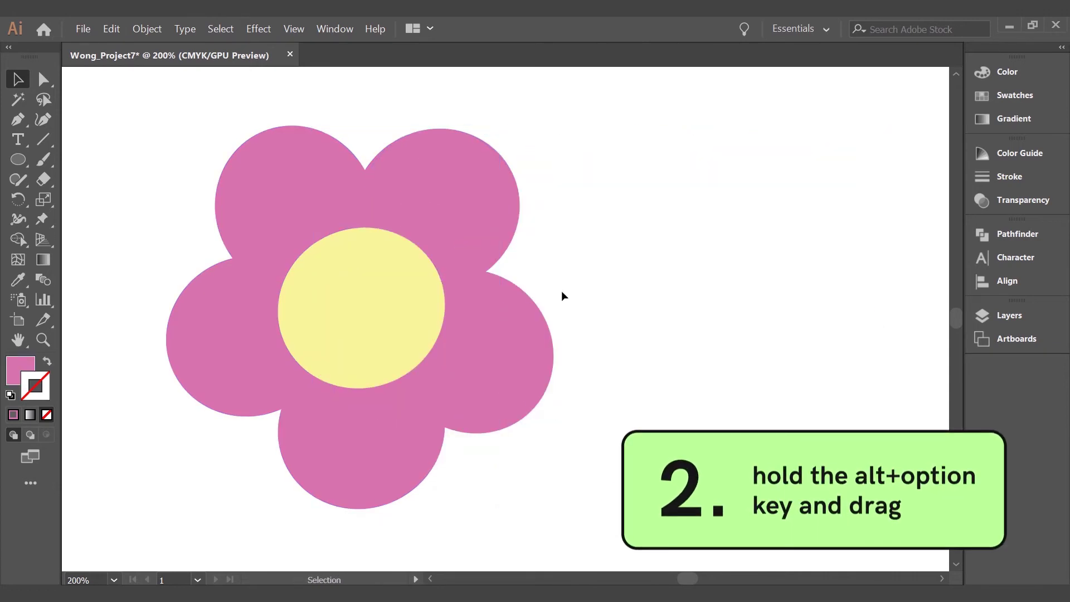
left_click(390, 273)
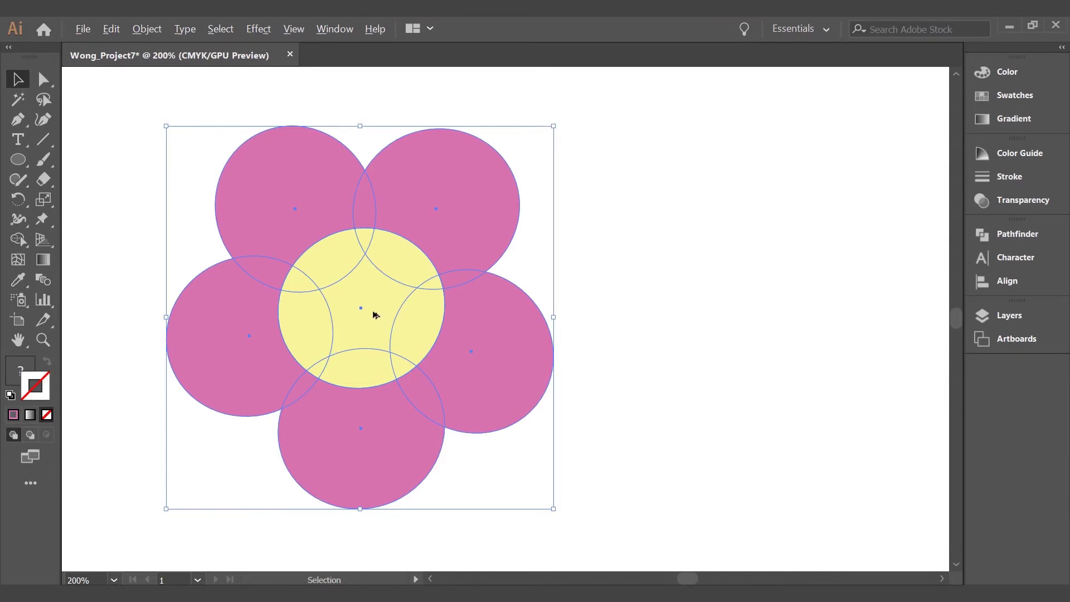
left_click_drag(375, 315, 767, 326)
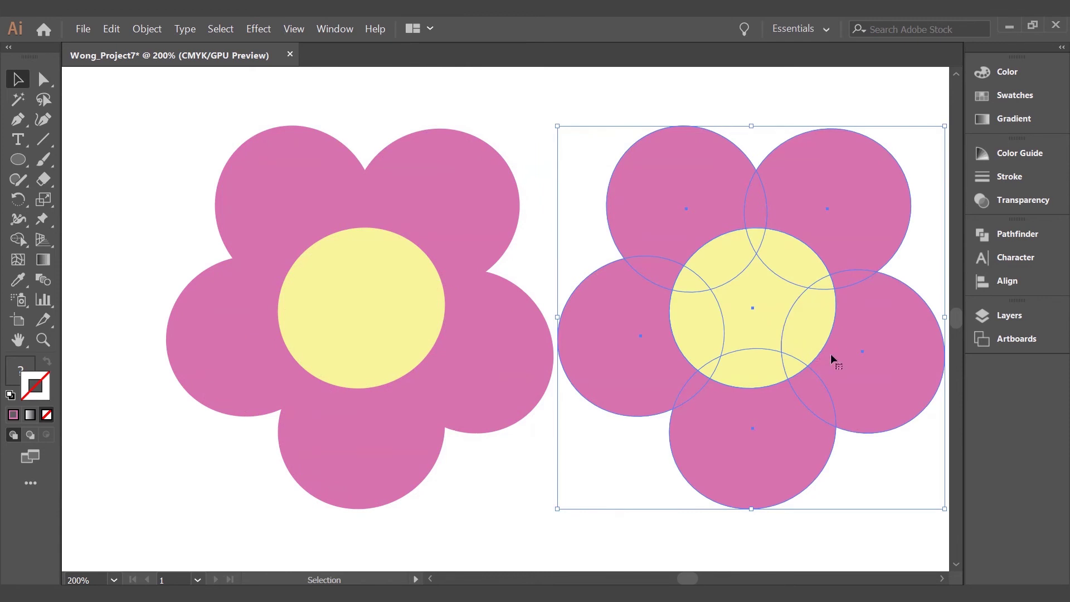
key("ctrl+z")
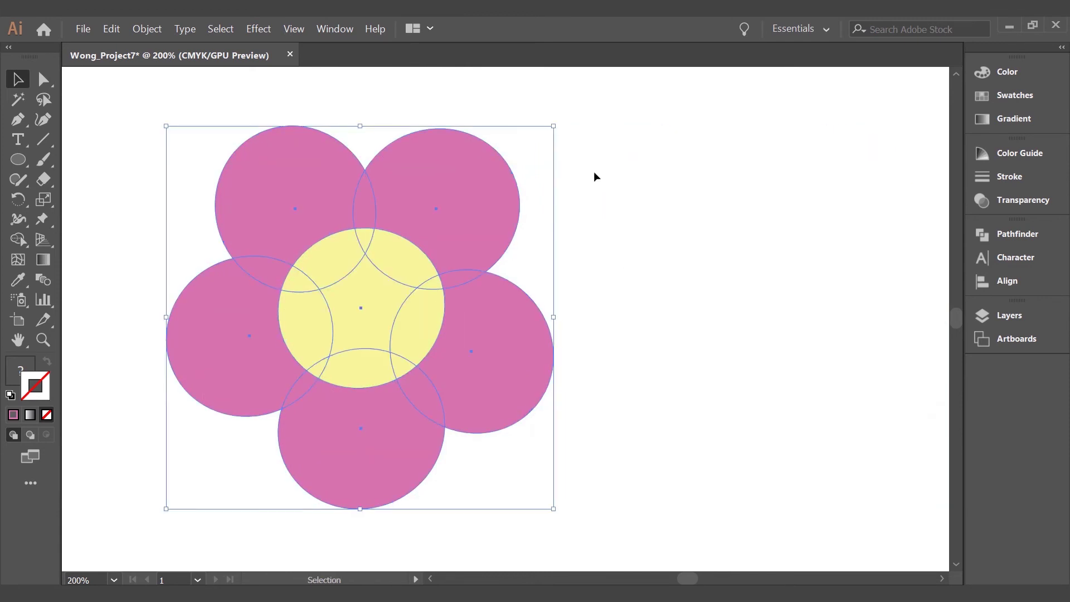
Step: Select all, copy and paste the flower in front, drag the copy right, then undo the move
left_click(595, 177)
key("ctrl+a")
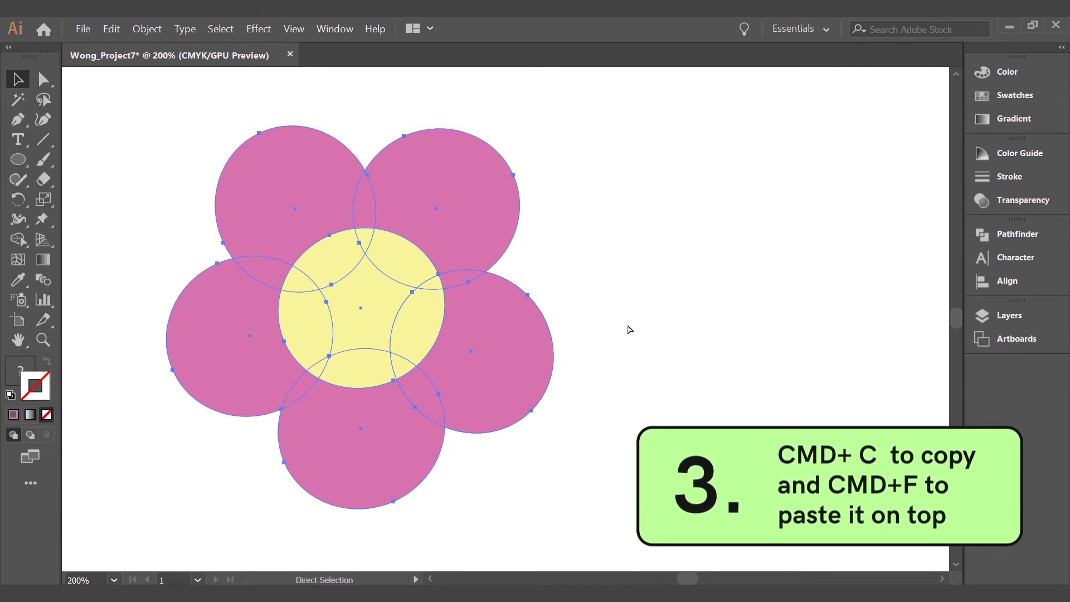
key("ctrl+c")
key("ctrl+f")
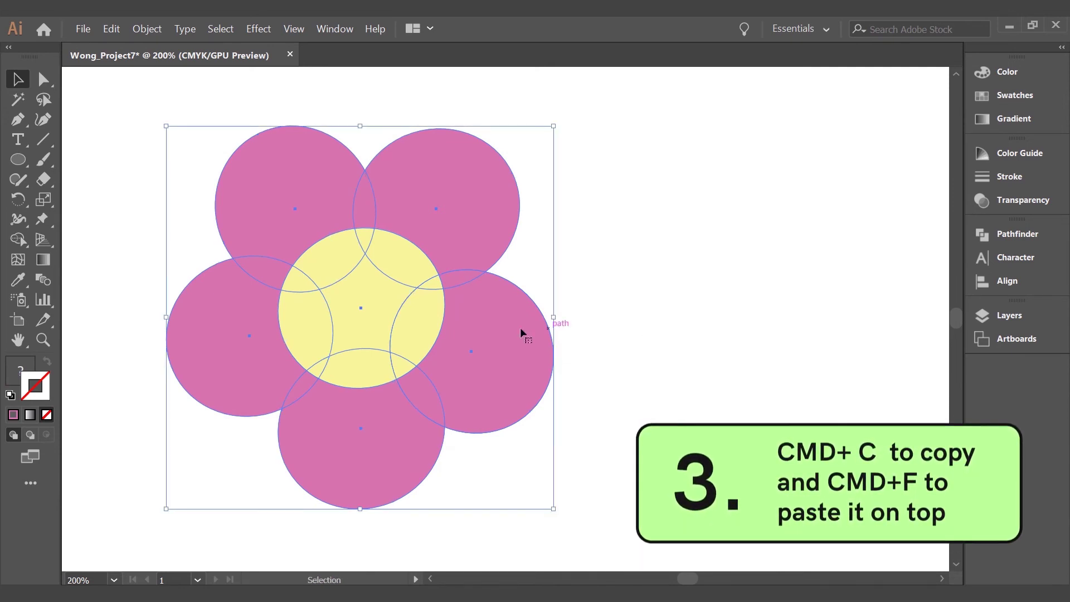
left_click_drag(354, 318, 639, 321)
key("ctrl+z")
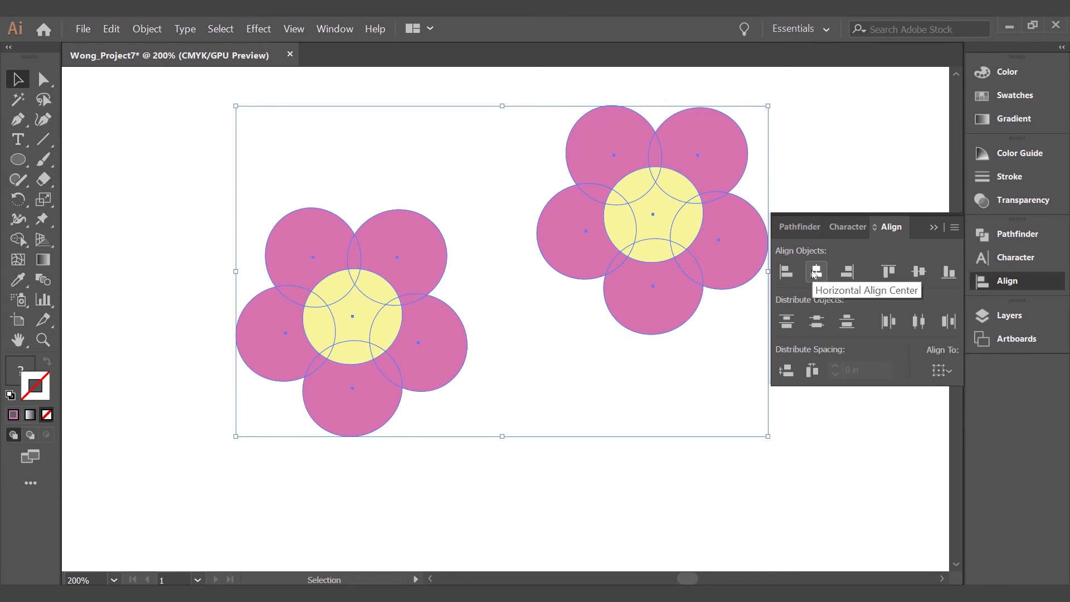
Step: Try and undo Horizontal Align Center, then apply Vertical Align Center to level the flowers
left_click(816, 272)
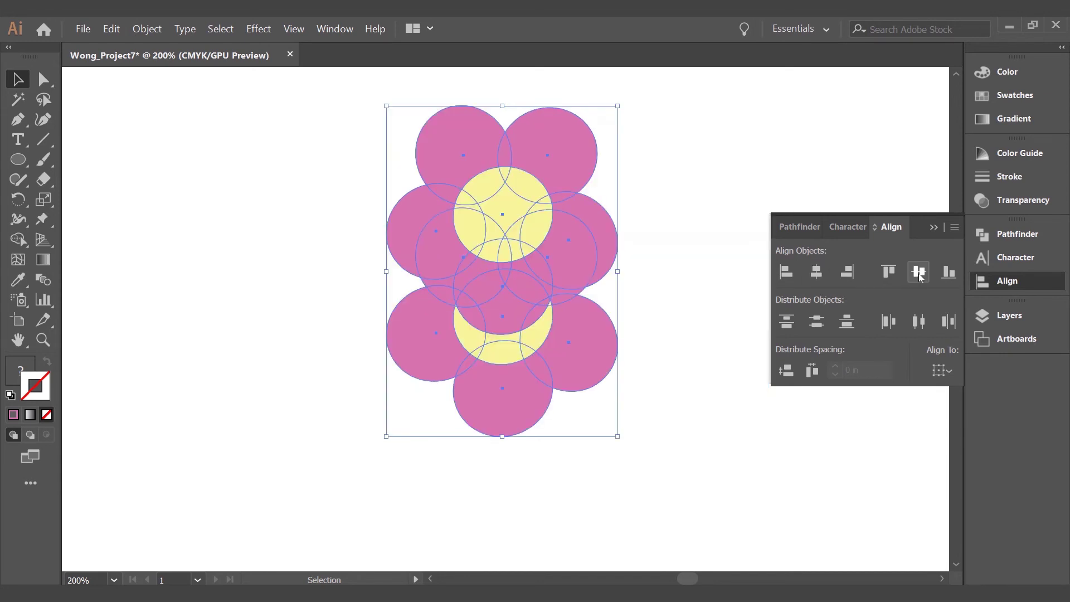
key("ctrl+z")
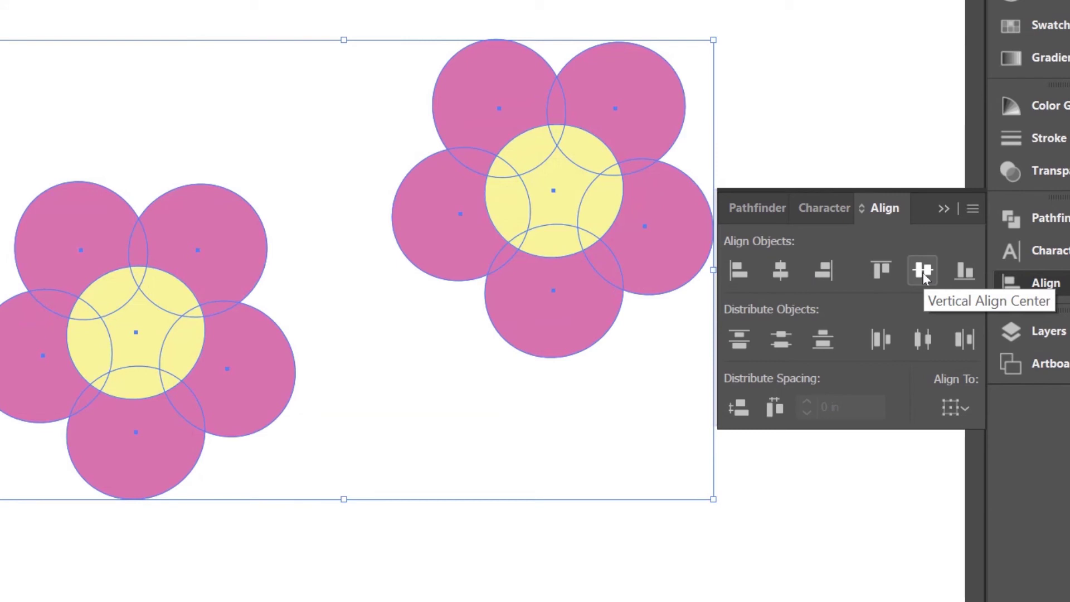
left_click(923, 273)
key("ctrl+z")
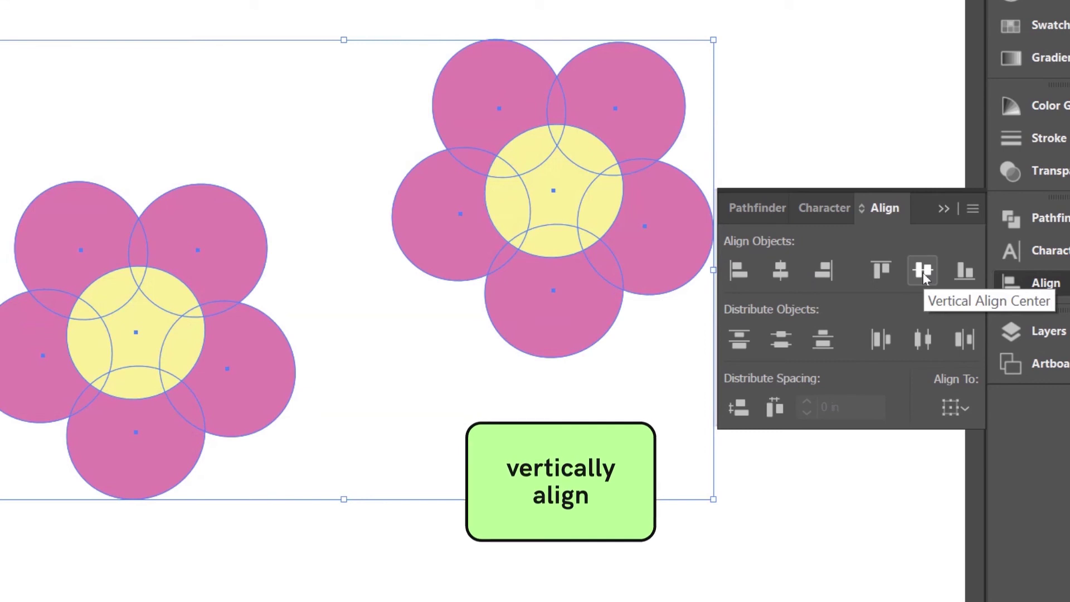
left_click(922, 272)
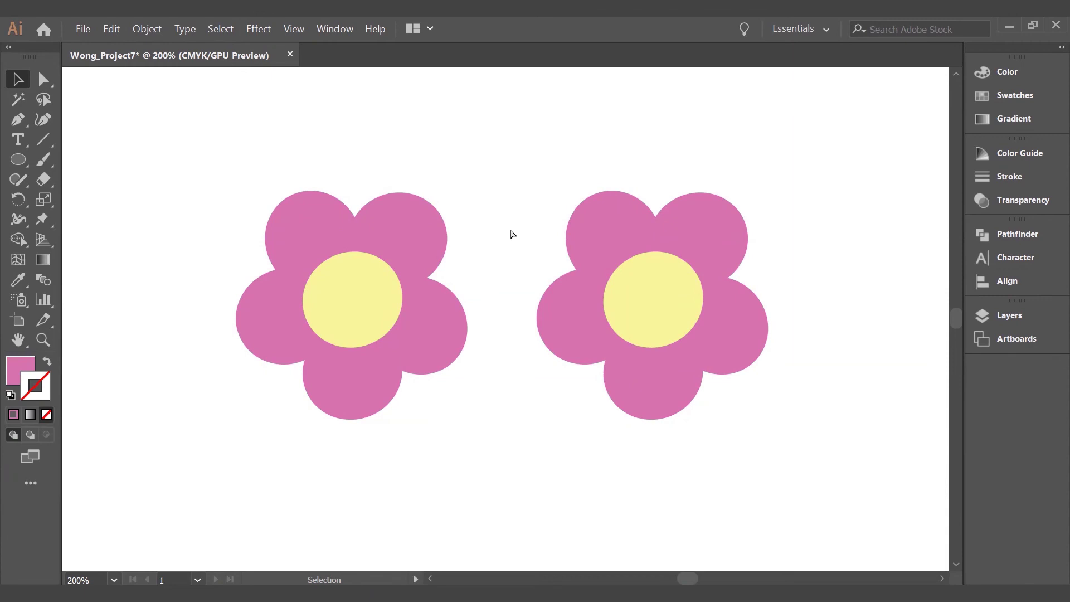
Step: Show rulers, drag horizontal guides to the flowers' top and bottom edges, then hide guides
key("ctrl+r")
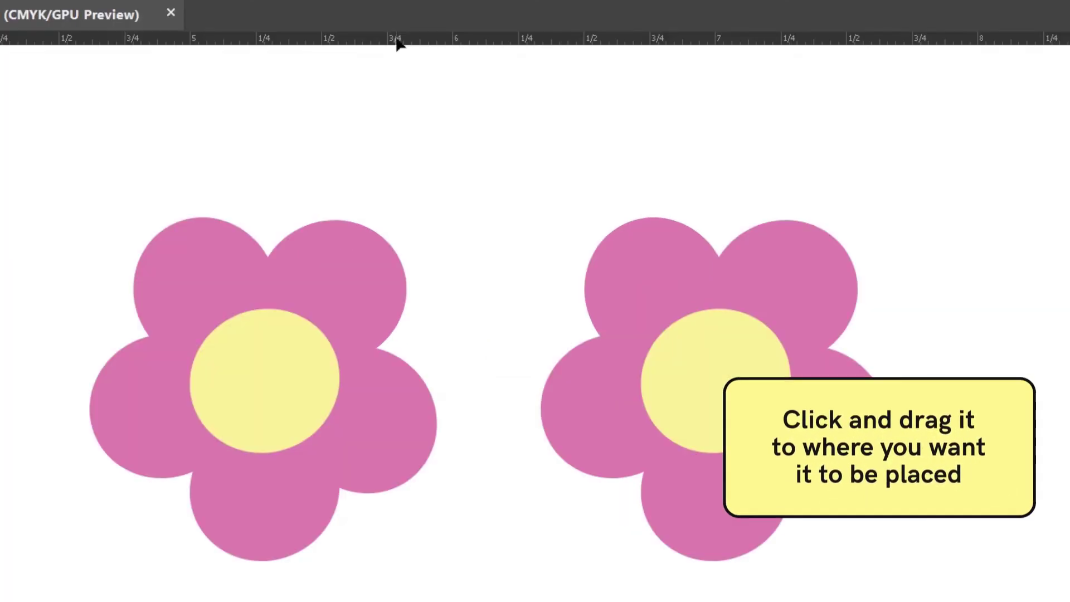
left_click_drag(442, 73, 437, 217)
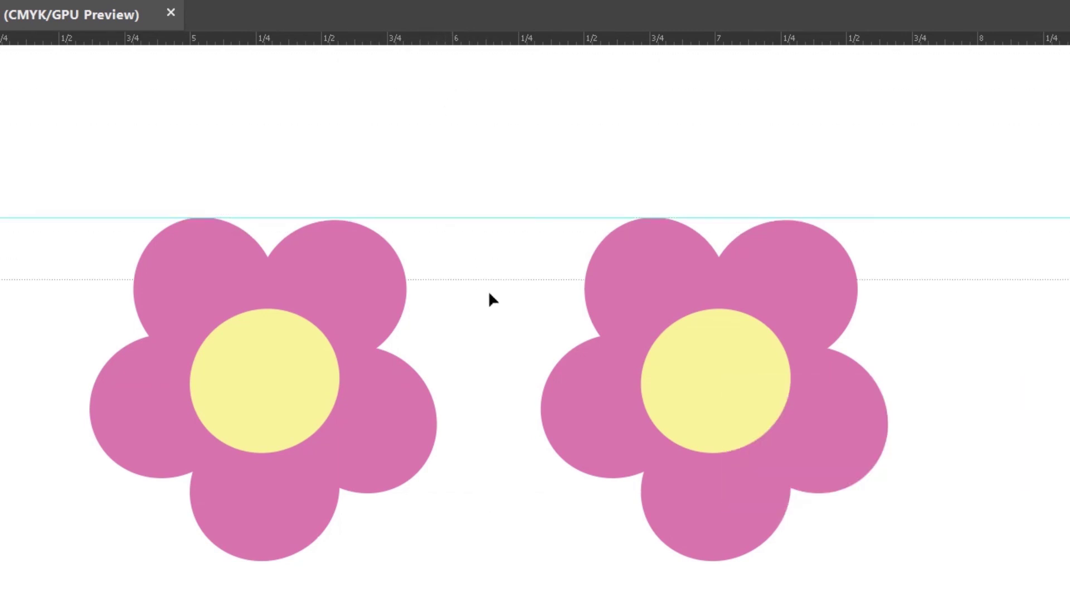
left_click_drag(529, 555, 493, 343)
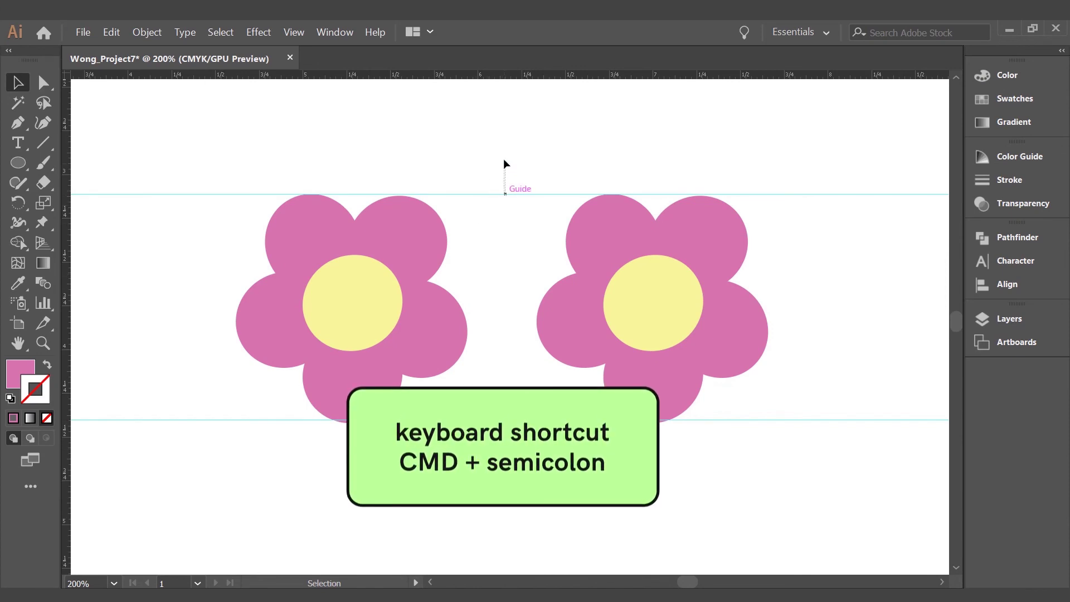
key("ctrl+semicolon")
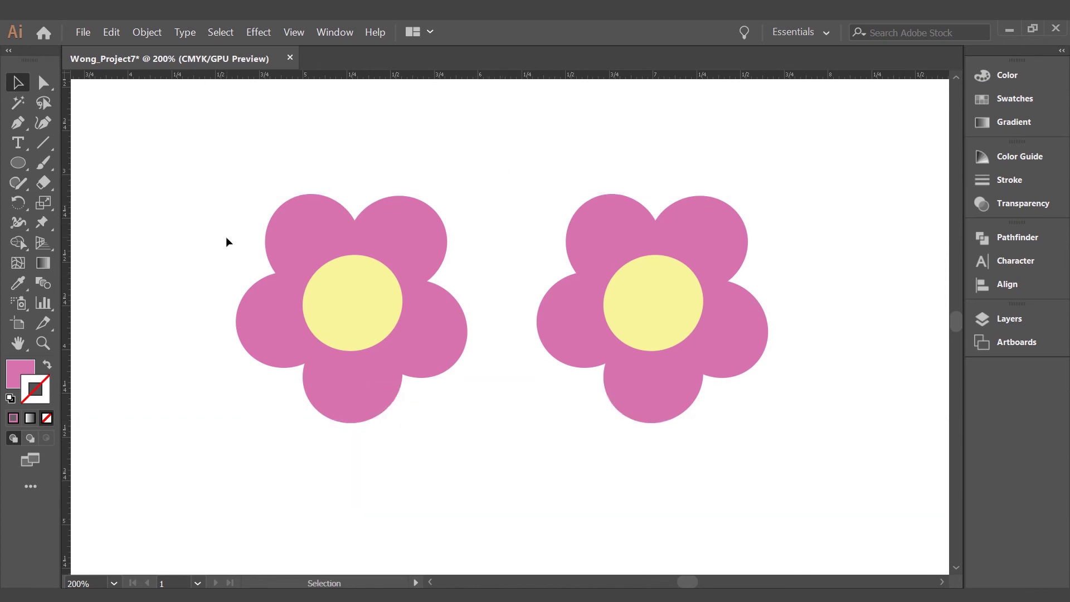